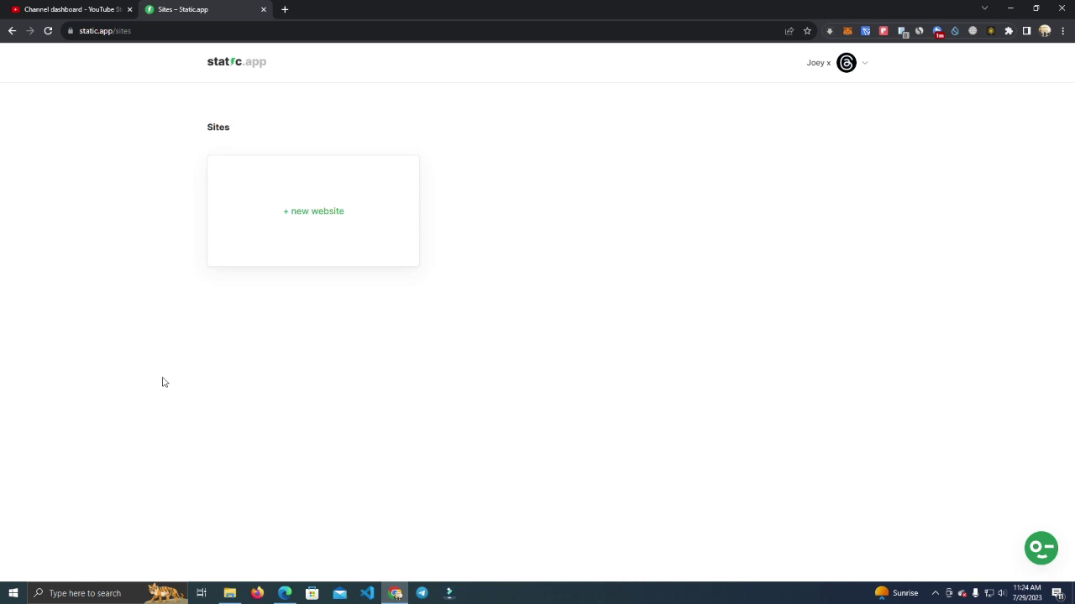
Step: Bring up Static.app's sign-up page in Edge and select its empty email and full name fields
{"action": "left_click", "coordinate": [92, 30]}
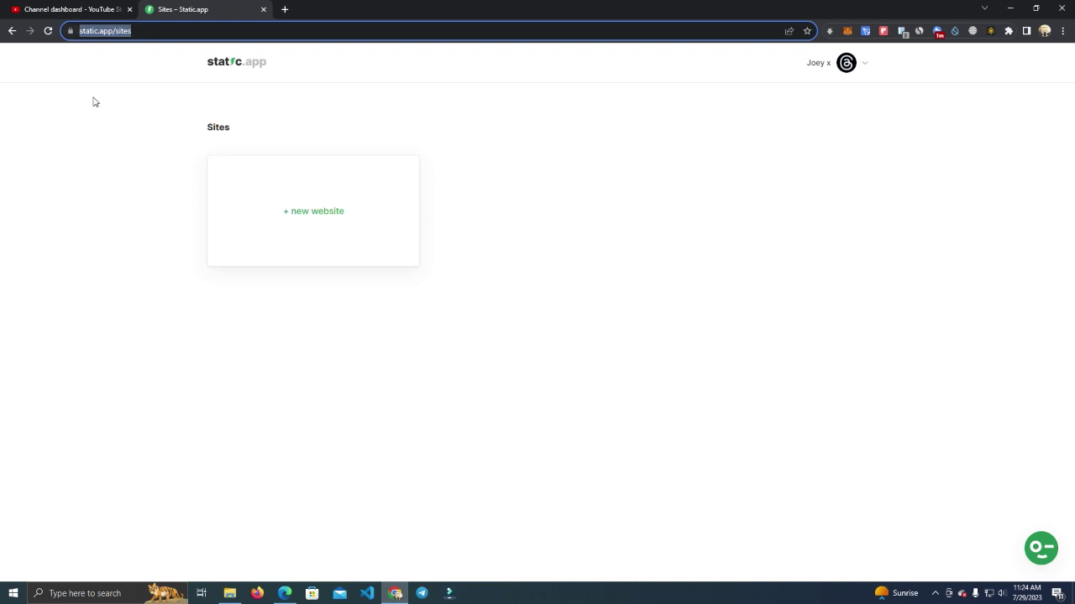
{"action": "left_click", "coordinate": [99, 185]}
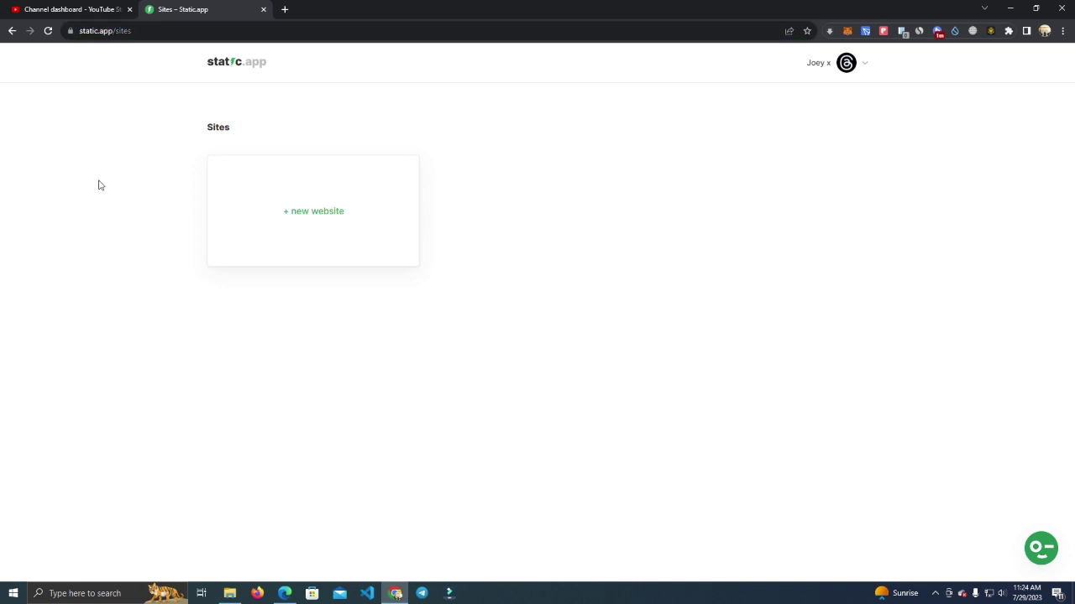
{"action": "left_click", "coordinate": [284, 593]}
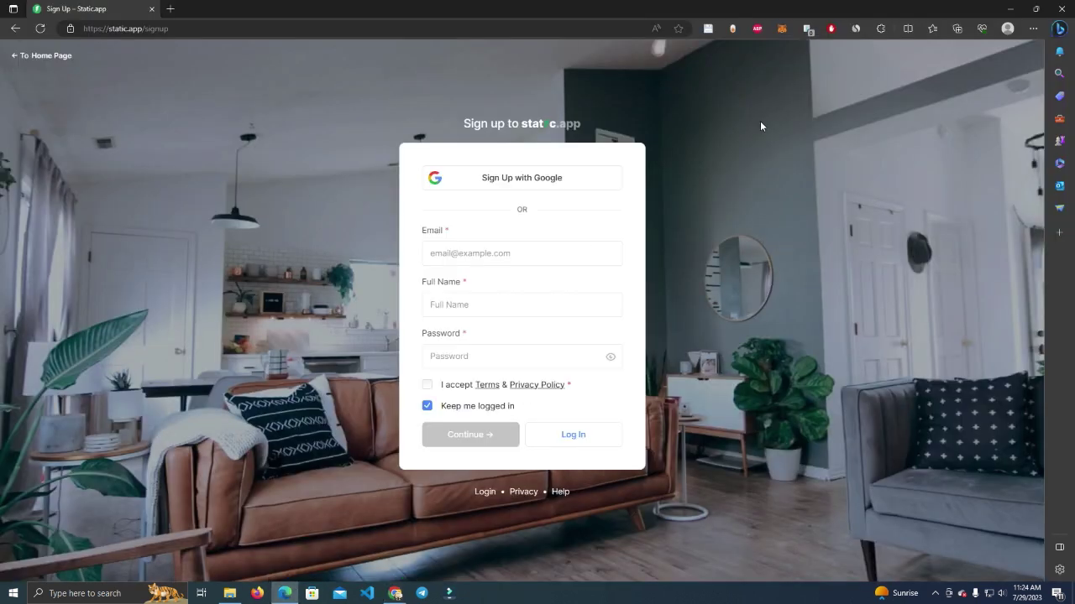
{"action": "left_click", "coordinate": [471, 251]}
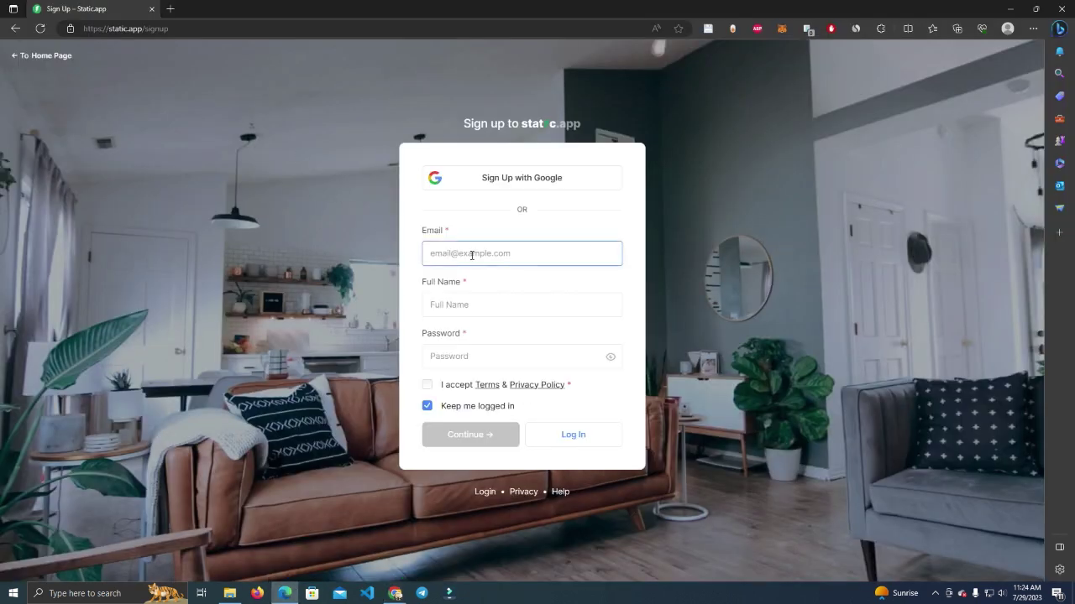
{"action": "left_click", "coordinate": [511, 307]}
{"action": "left_click", "coordinate": [571, 260]}
Step: Back on Chrome's Sites dashboard, use the '+ new website' card to reach the Upload zip page
{"action": "left_click", "coordinate": [394, 593]}
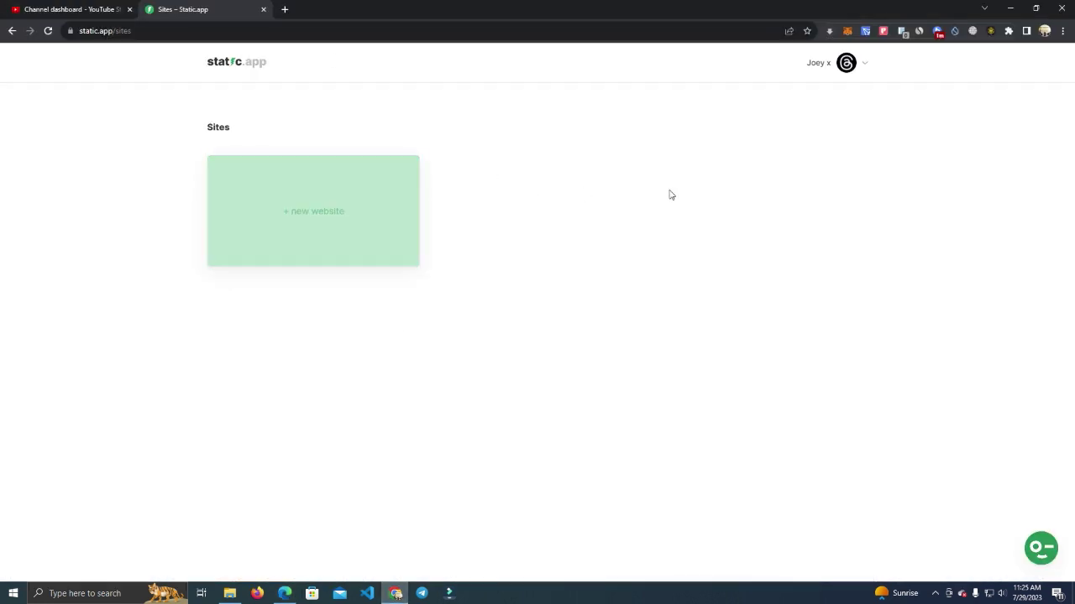
{"action": "left_click_drag", "start_coordinate": [8, 82], "coordinate": [698, 288]}
{"action": "left_click", "coordinate": [680, 272]}
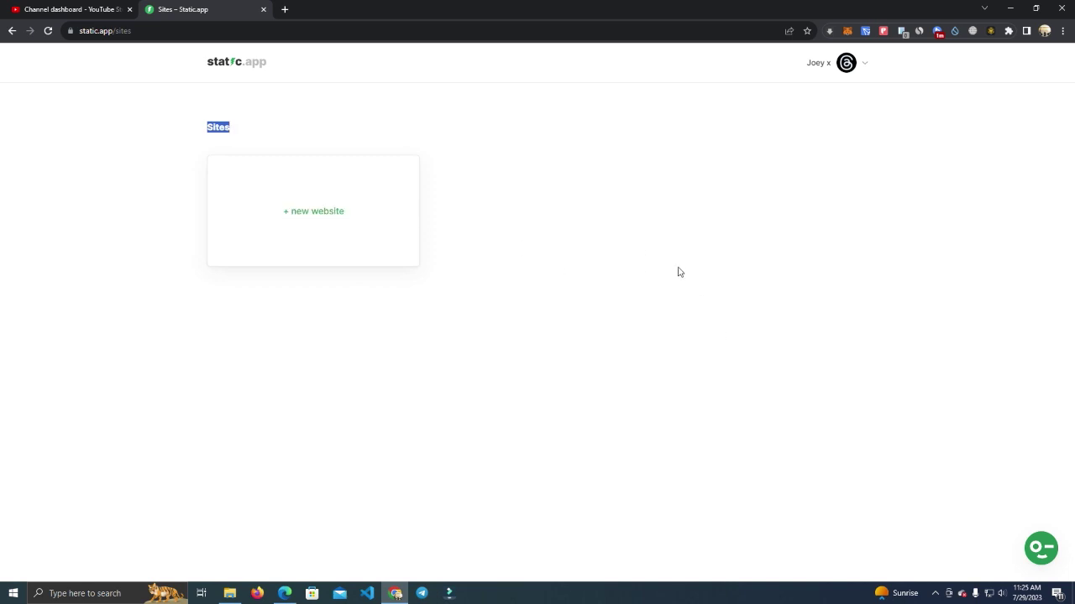
{"action": "left_click", "coordinate": [330, 240]}
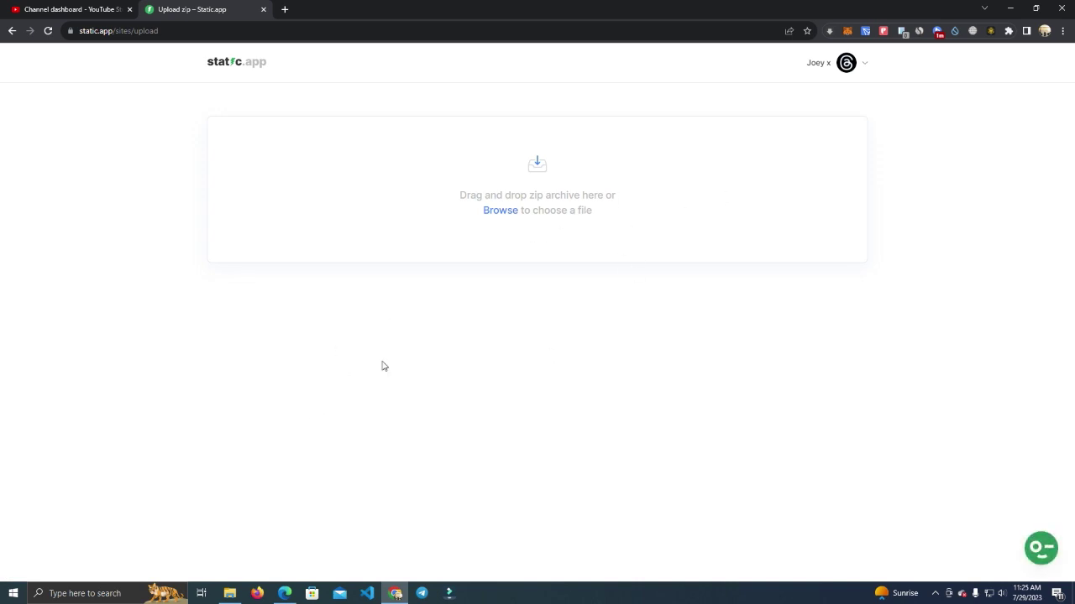
Step: Drag the pepeminer zip from xampp\htdocs onto Static.app's drop zone to create the site
{"action": "left_click", "coordinate": [233, 596]}
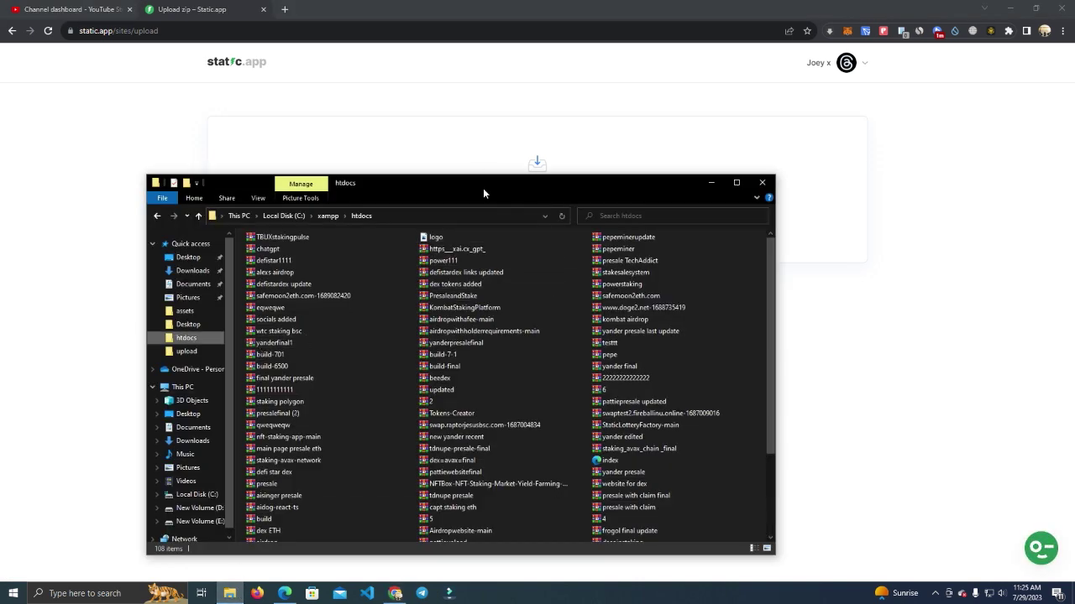
{"action": "left_click_drag", "start_coordinate": [482, 190], "coordinate": [480, 235]}
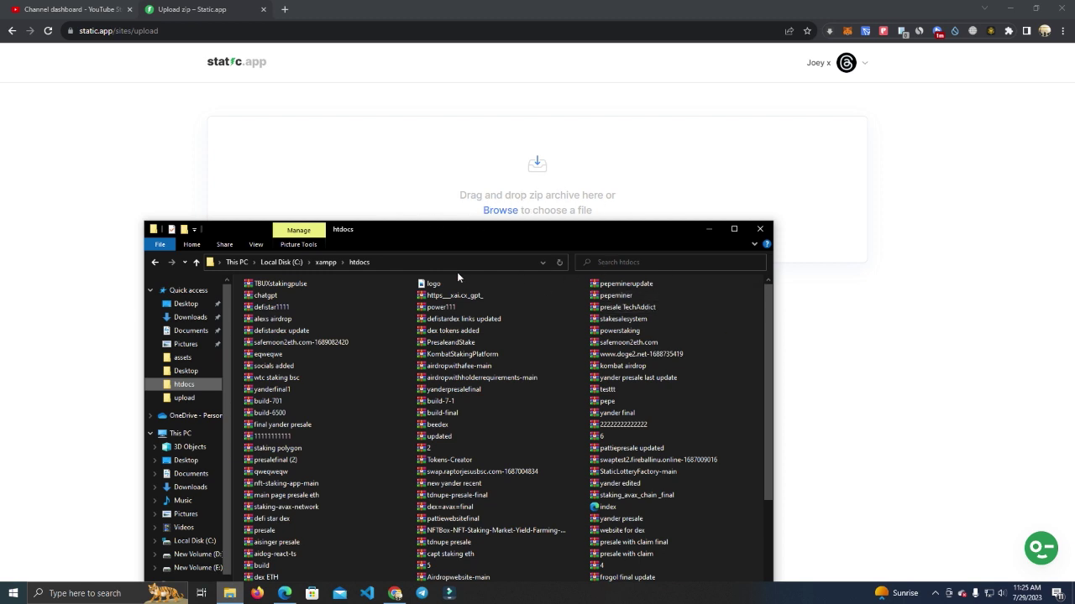
{"action": "scroll", "coordinate": [453, 285], "scroll_direction": "down", "scroll_amount": 2}
{"action": "scroll", "coordinate": [644, 339], "scroll_direction": "up", "scroll_amount": 2}
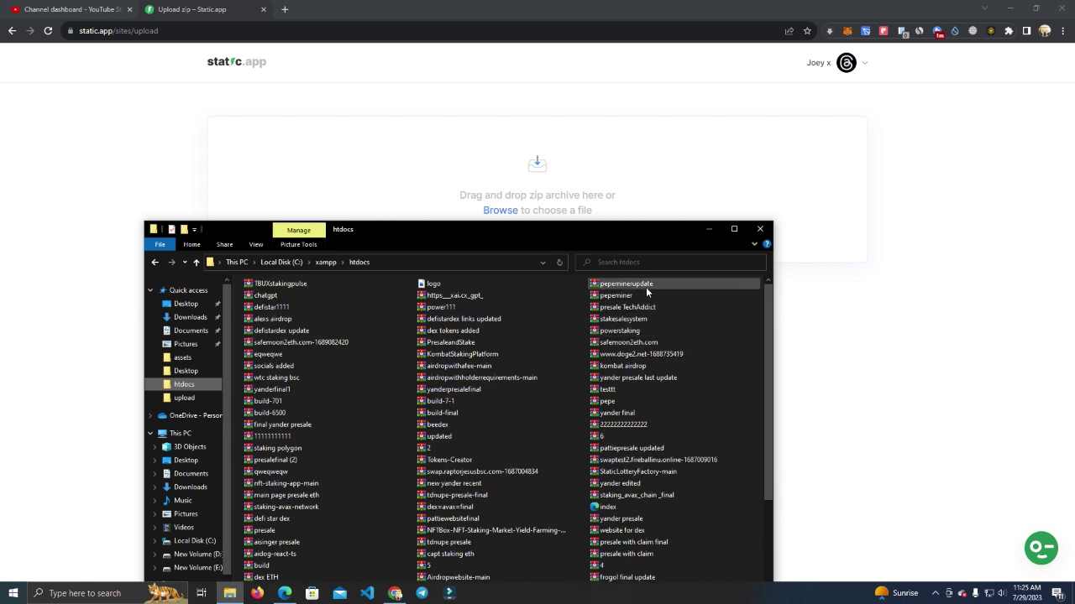
{"action": "left_click", "coordinate": [644, 296]}
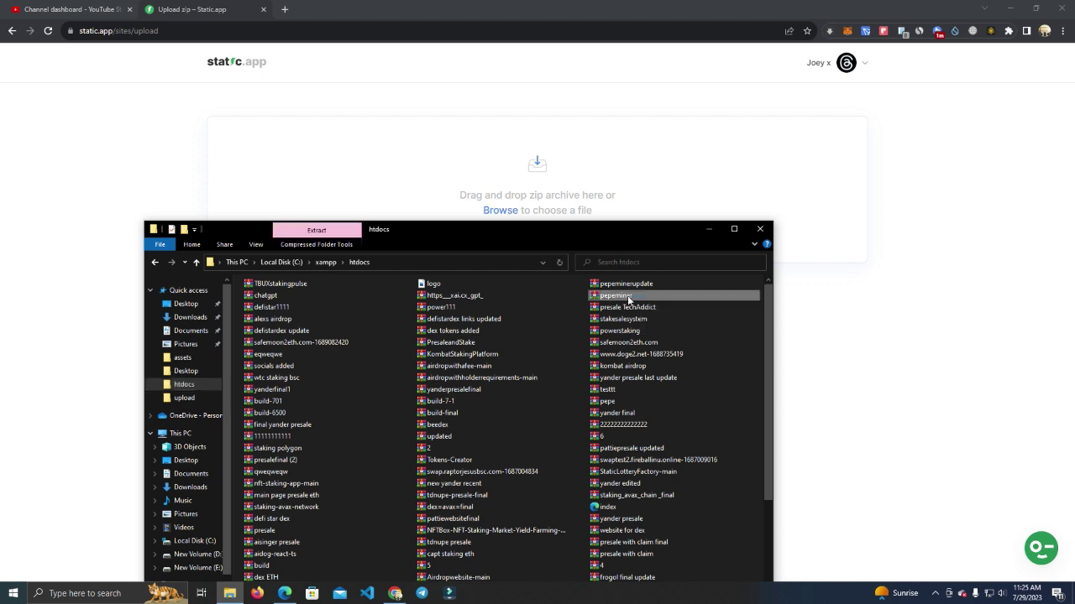
{"action": "left_click_drag", "start_coordinate": [617, 301], "coordinate": [508, 193]}
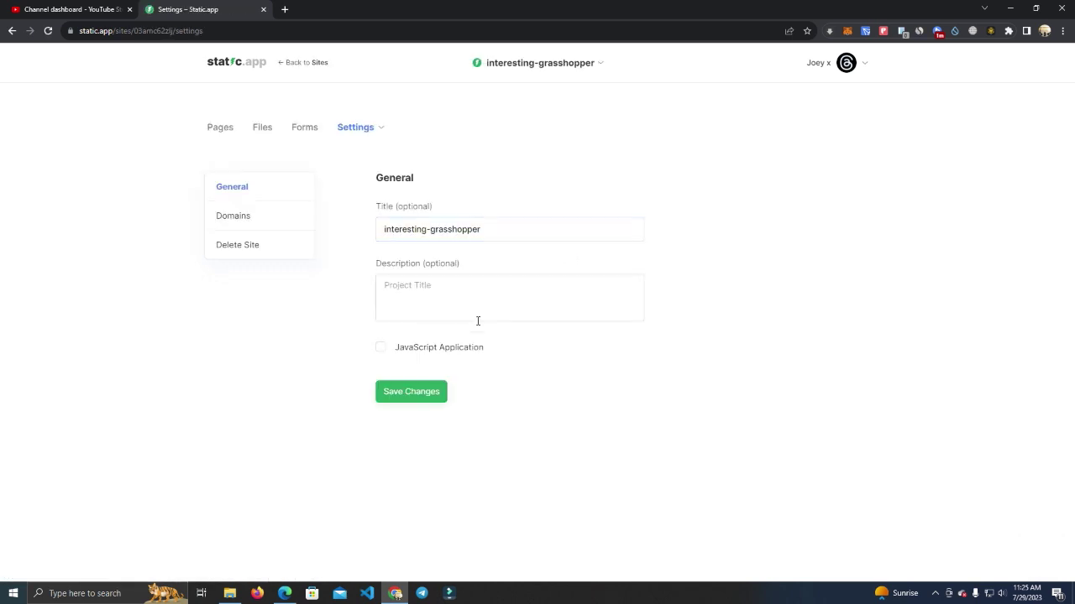
Step: In Domains, replace free domain interesting-grasshopper with pepeminer and save the change
{"action": "left_click_drag", "start_coordinate": [513, 235], "coordinate": [384, 229]}
{"action": "left_click", "coordinate": [548, 225]}
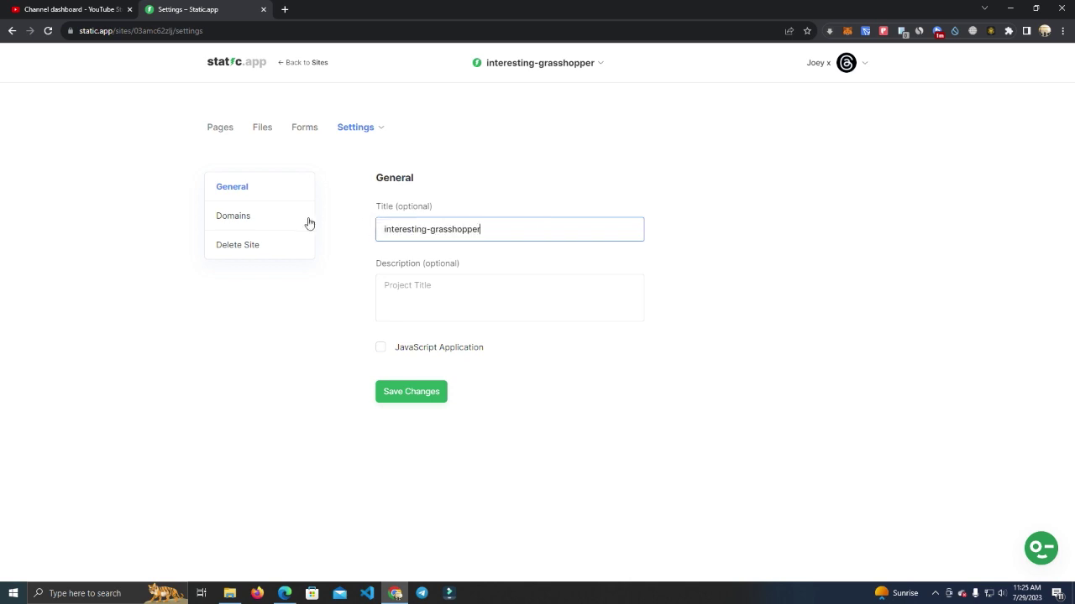
{"action": "left_click", "coordinate": [257, 216]}
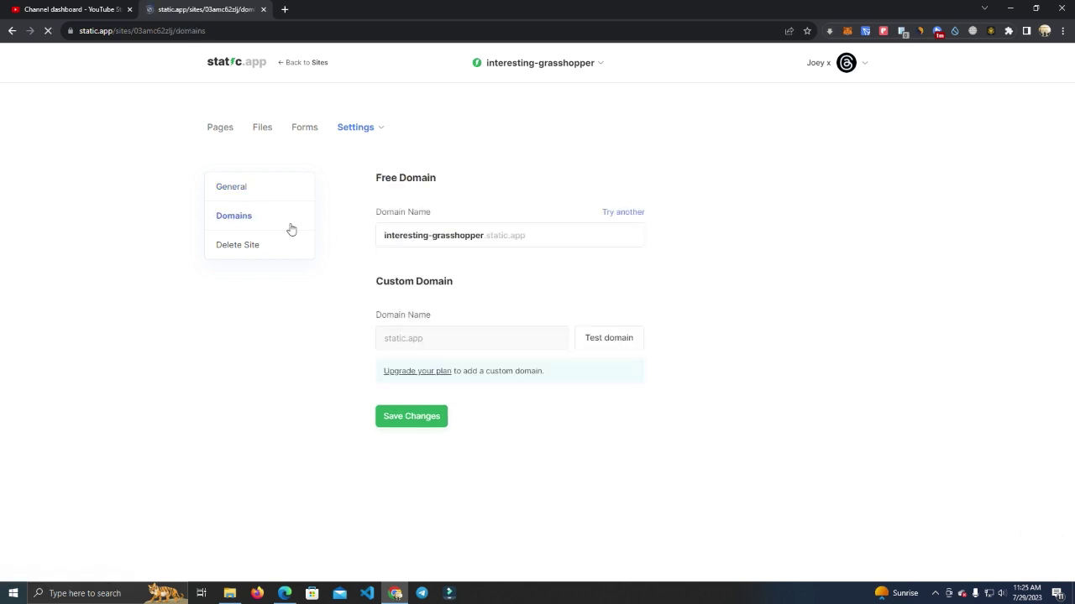
{"action": "left_click", "coordinate": [551, 243]}
{"action": "left_click_drag", "start_coordinate": [553, 243], "coordinate": [368, 240]}
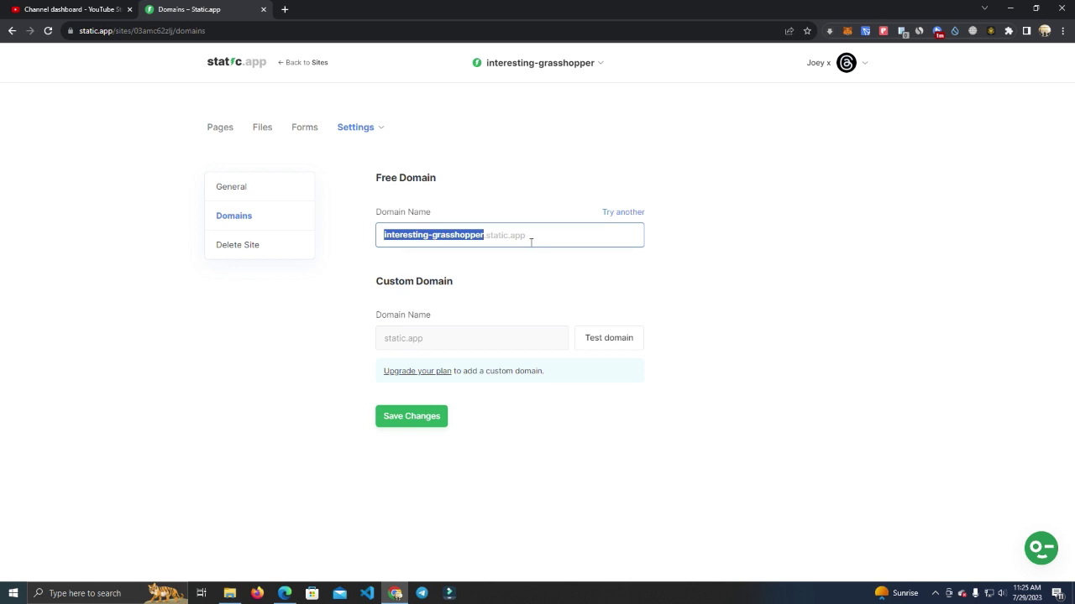
{"action": "type", "text": "pepe"}
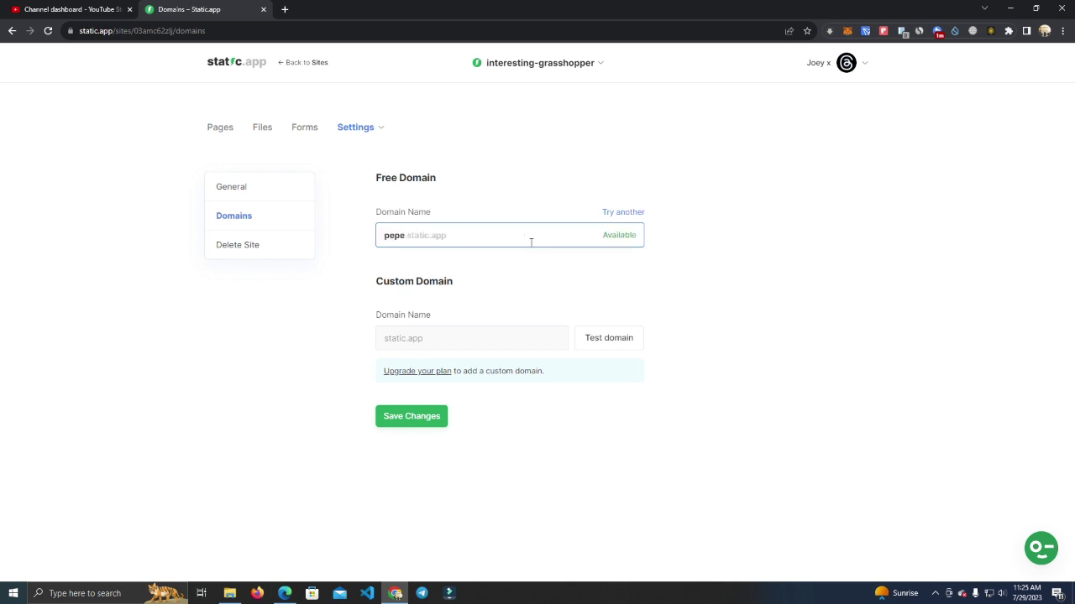
{"action": "type", "text": "miner"}
{"action": "left_click_drag", "start_coordinate": [550, 241], "coordinate": [395, 239]}
{"action": "left_click", "coordinate": [515, 241]}
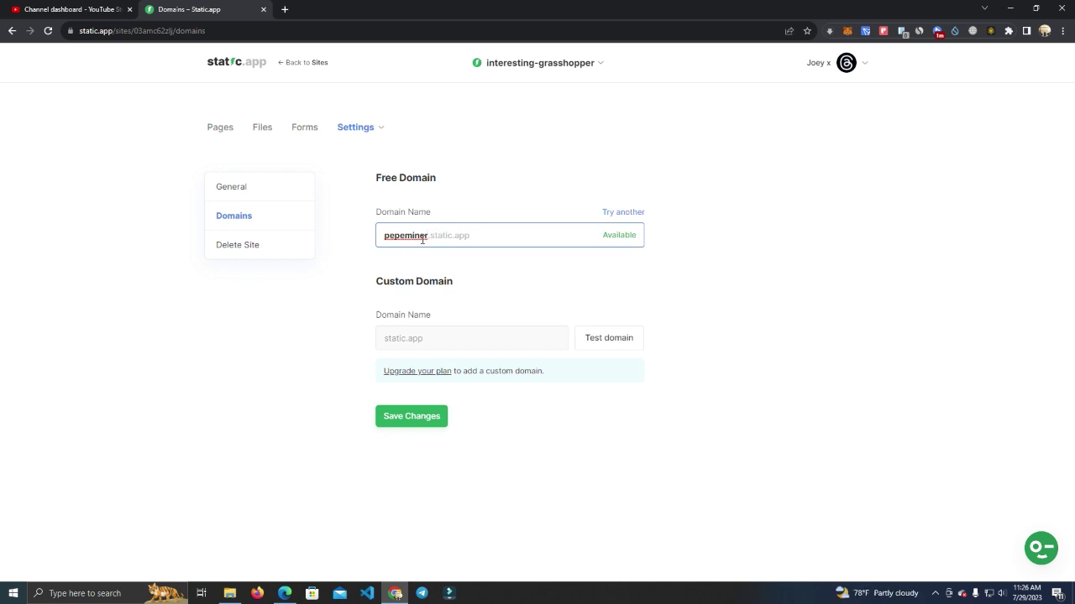
{"action": "left_click_drag", "start_coordinate": [433, 235], "coordinate": [378, 234]}
{"action": "left_click", "coordinate": [402, 424]}
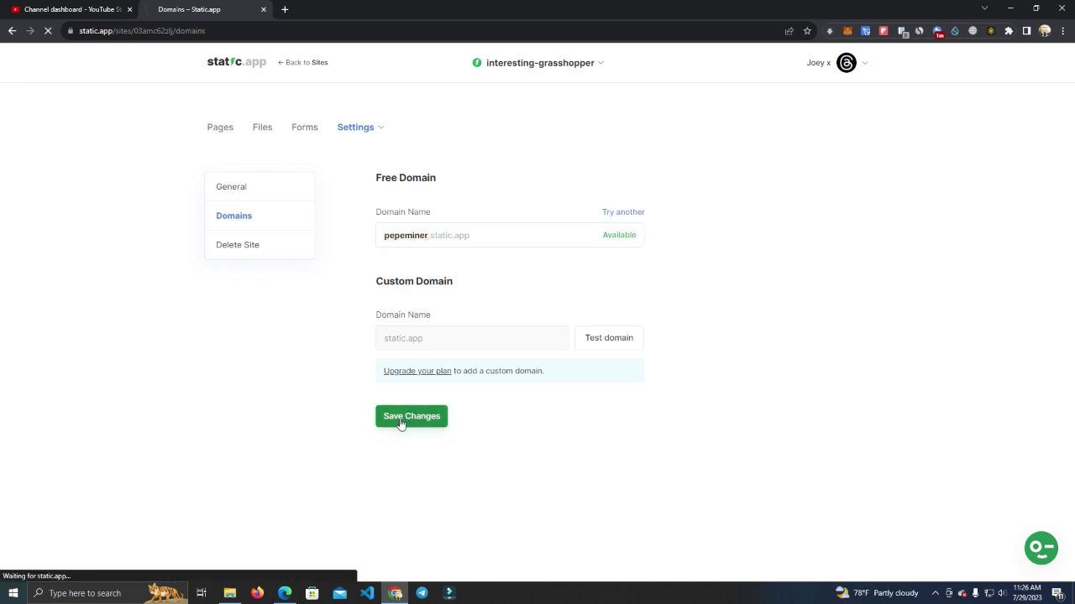
{"action": "left_click", "coordinate": [492, 235]}
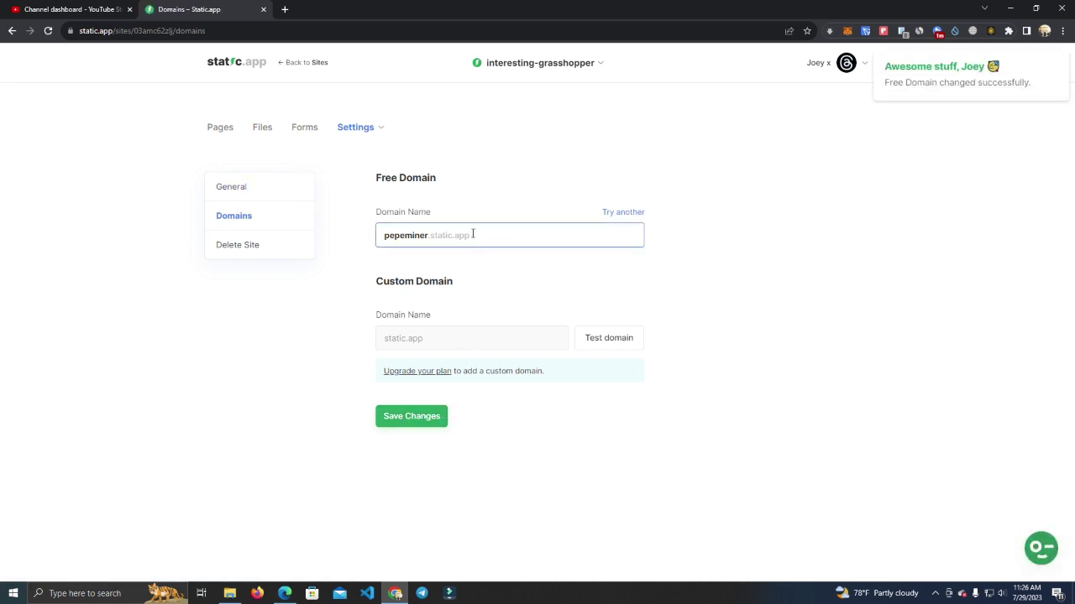
{"action": "left_click_drag", "start_coordinate": [473, 234], "coordinate": [382, 235]}
Step: From the Pages list, open the settings for index.html
{"action": "left_click", "coordinate": [223, 131]}
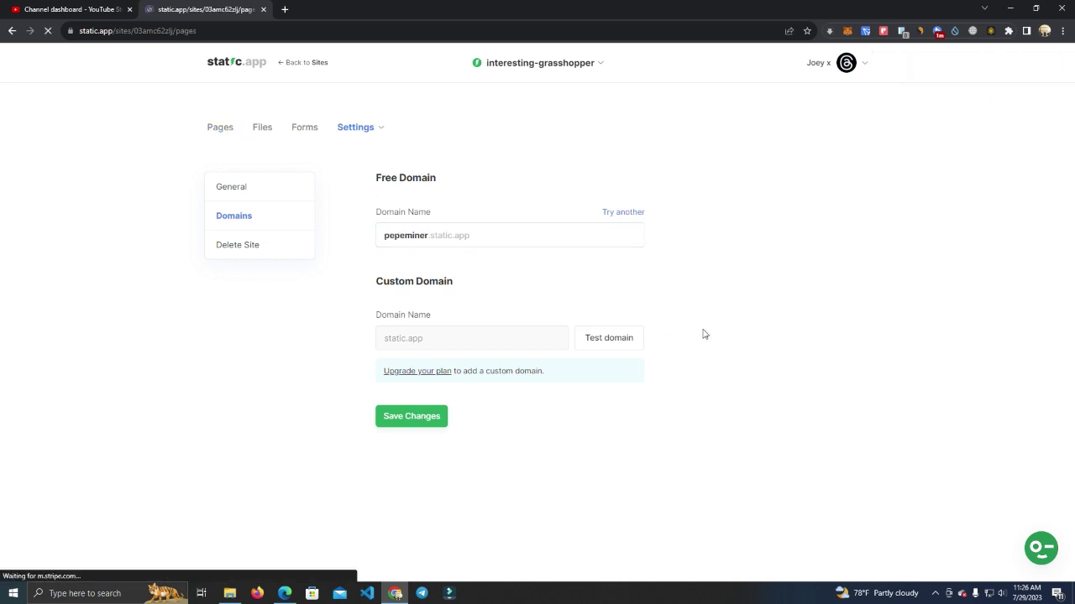
{"action": "mouse_move", "coordinate": [314, 312]}
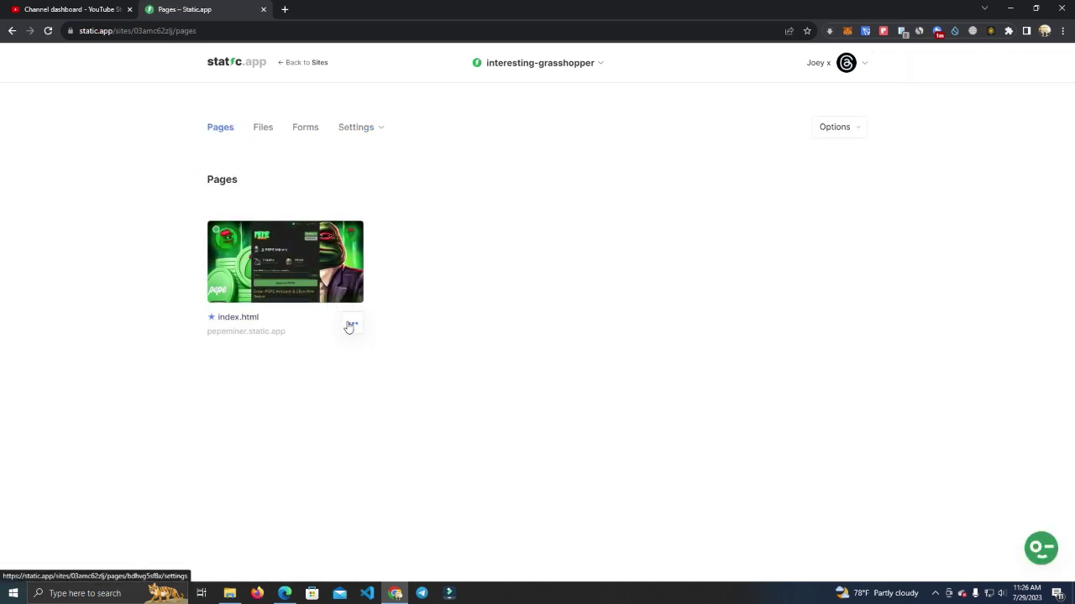
{"action": "left_click", "coordinate": [350, 326]}
{"action": "left_click", "coordinate": [329, 289]}
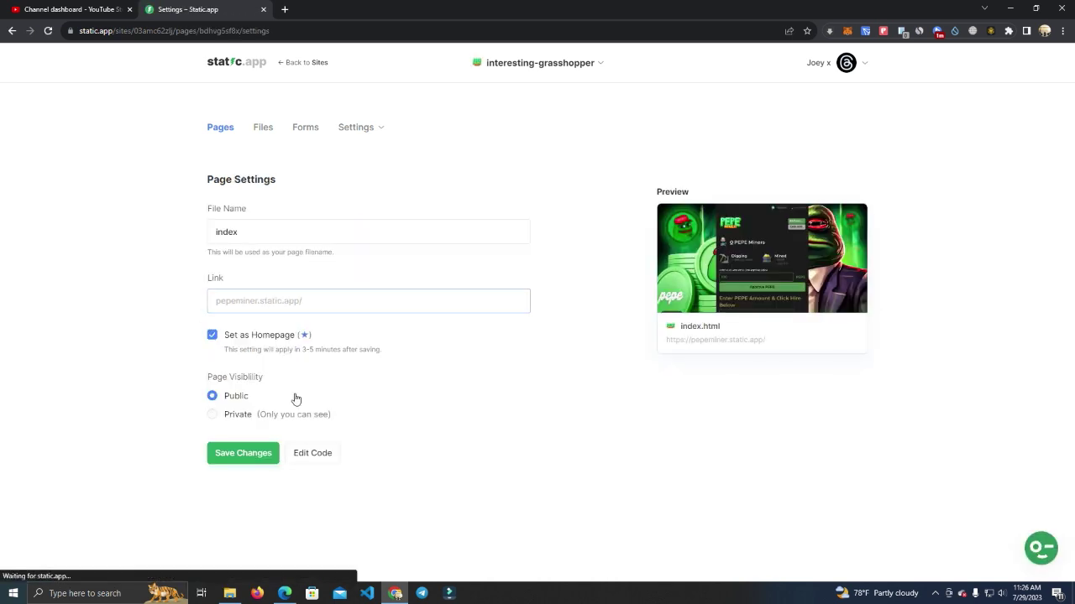
Step: Load pepeminer.static.app in a new Chrome tab
{"action": "left_click", "coordinate": [284, 9]}
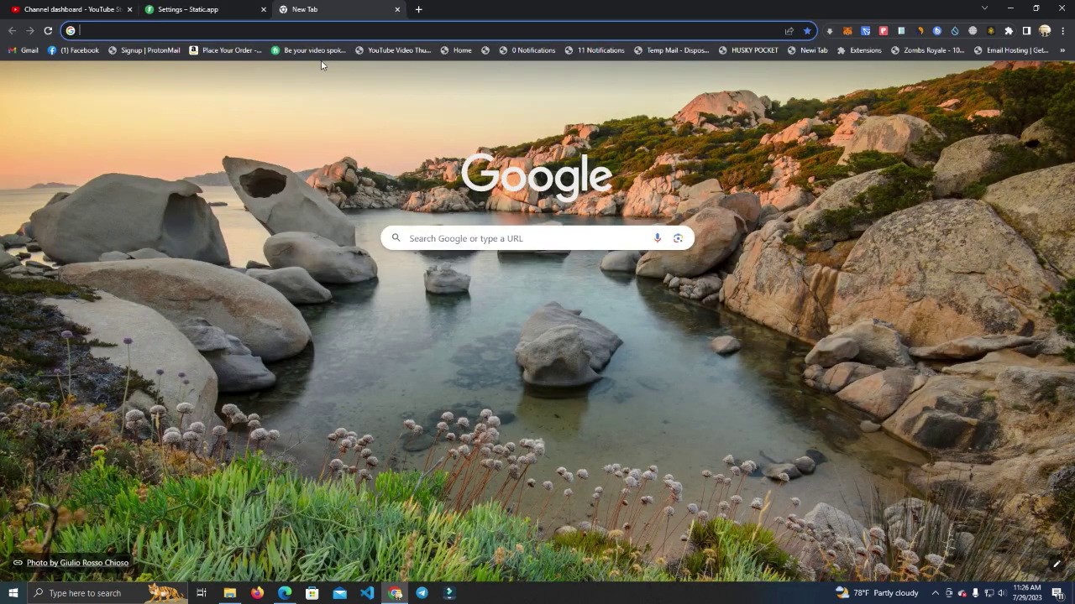
{"action": "type", "text": ".st"}
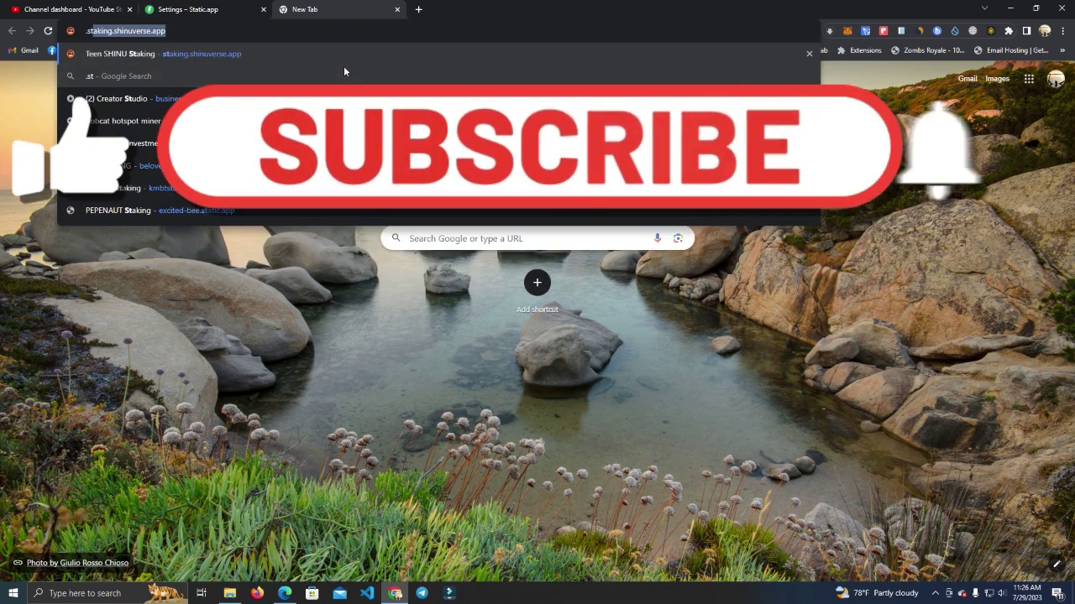
{"action": "type", "text": "atic"}
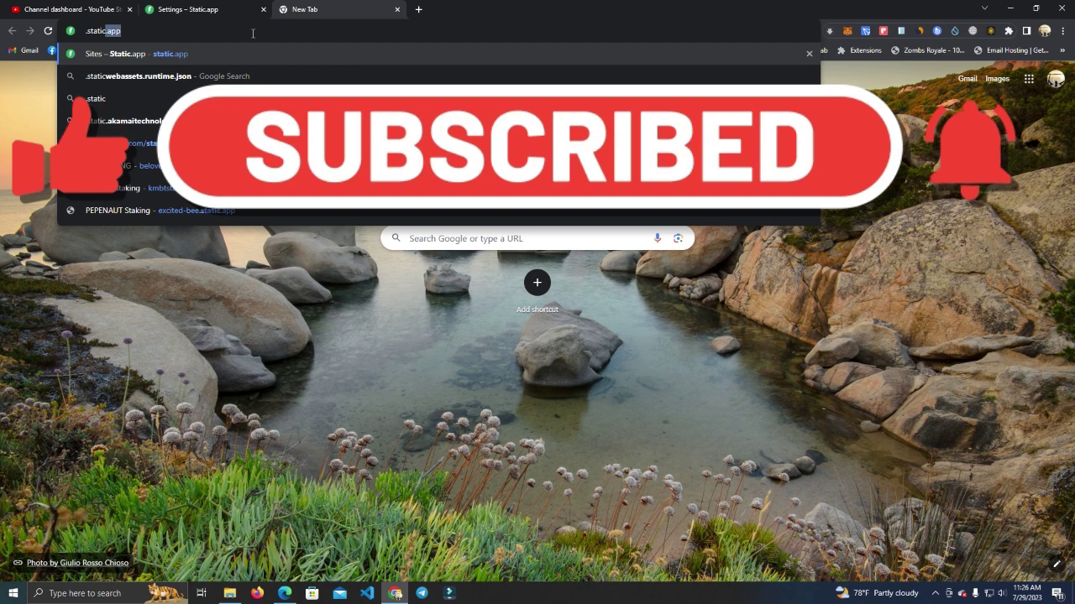
{"action": "type", "text": ".app"}
{"action": "key", "text": "ctrl+a"}
{"action": "type", "text": "pepeminer.s"}
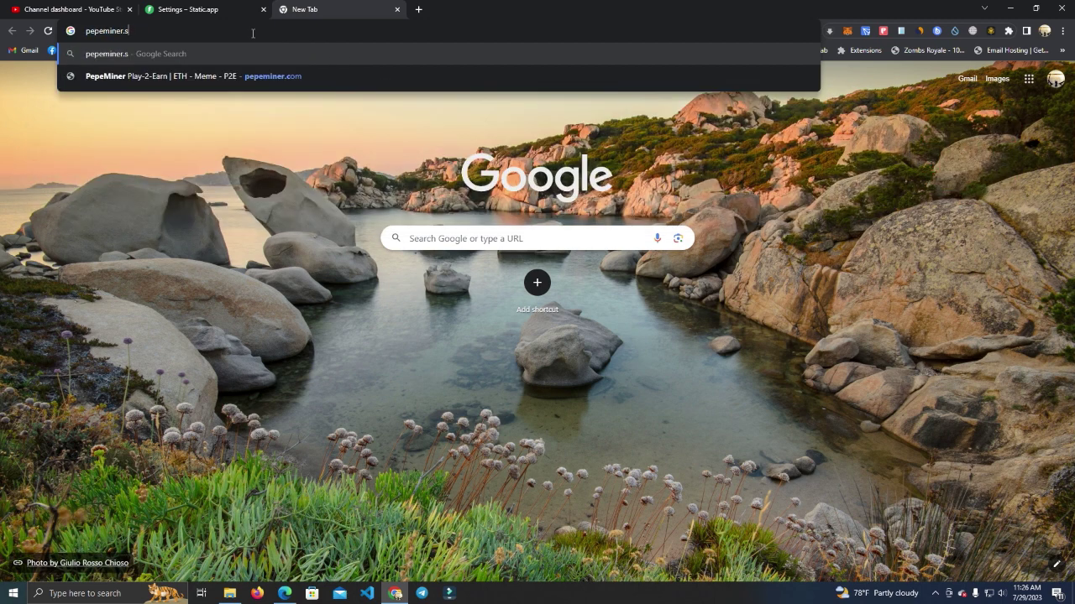
{"action": "type", "text": "tatic.app"}
{"action": "key", "text": "Return"}
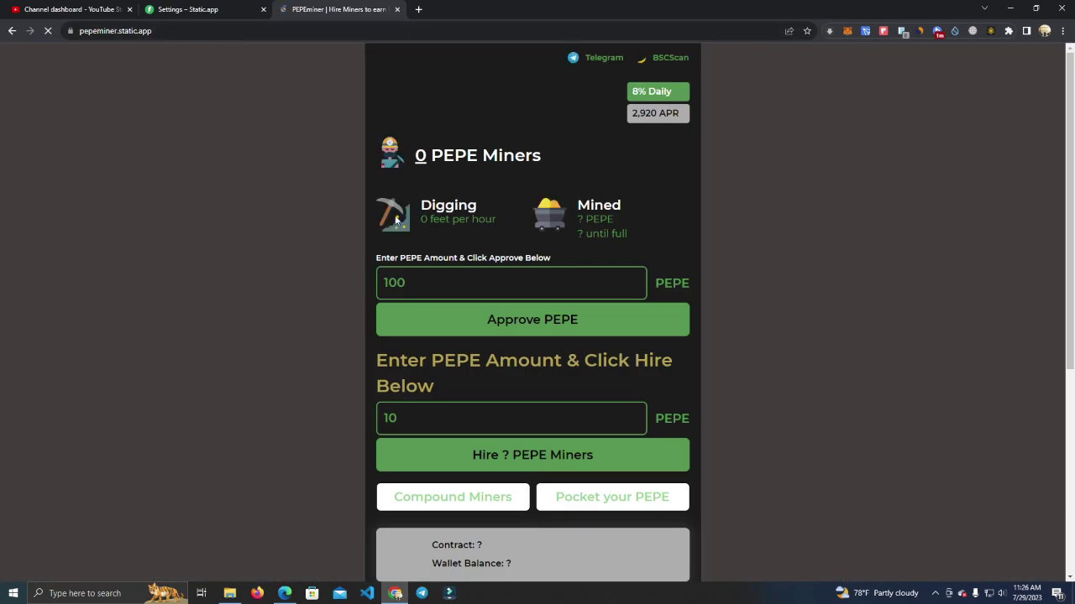
Step: Dismiss the MetaMask notification and scroll through the live PEPE Miner page
{"action": "scroll", "coordinate": [615, 271], "scroll_direction": "down", "scroll_amount": 5}
{"action": "scroll", "coordinate": [616, 291], "scroll_direction": "down", "scroll_amount": 1}
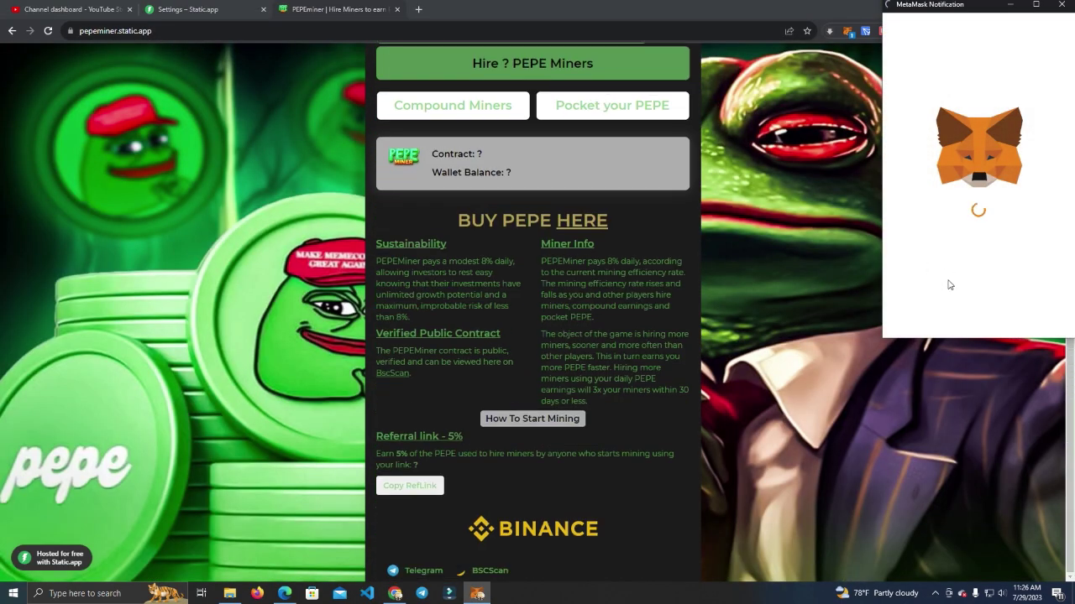
{"action": "left_click", "coordinate": [1061, 5]}
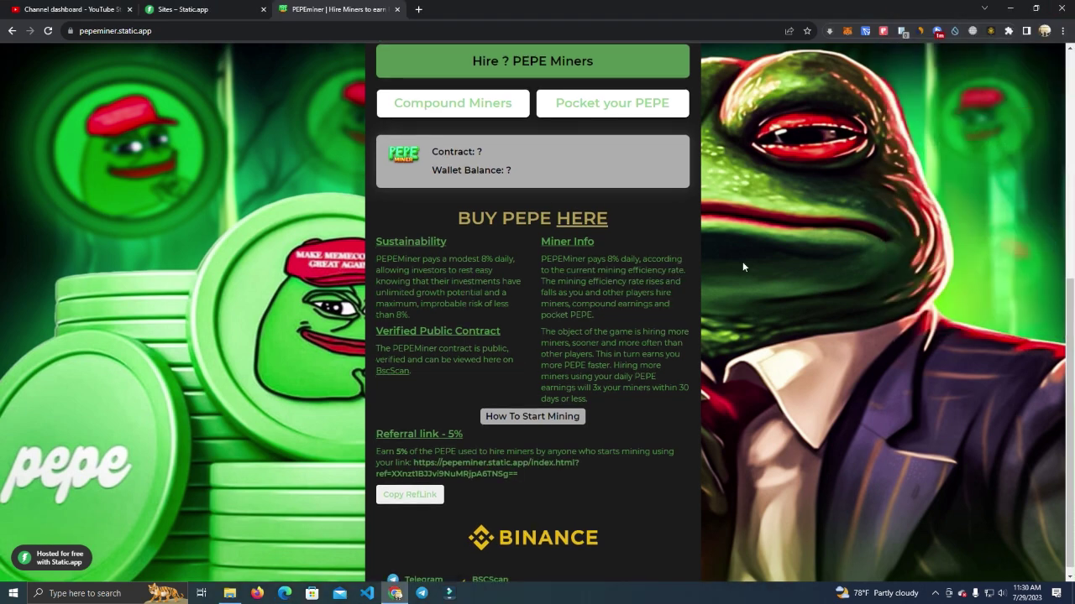
{"action": "scroll", "coordinate": [723, 255], "scroll_direction": "up", "scroll_amount": 2}
{"action": "scroll", "coordinate": [723, 255], "scroll_direction": "down", "scroll_amount": 2}
{"action": "scroll", "coordinate": [722, 256], "scroll_direction": "up", "scroll_amount": 5}
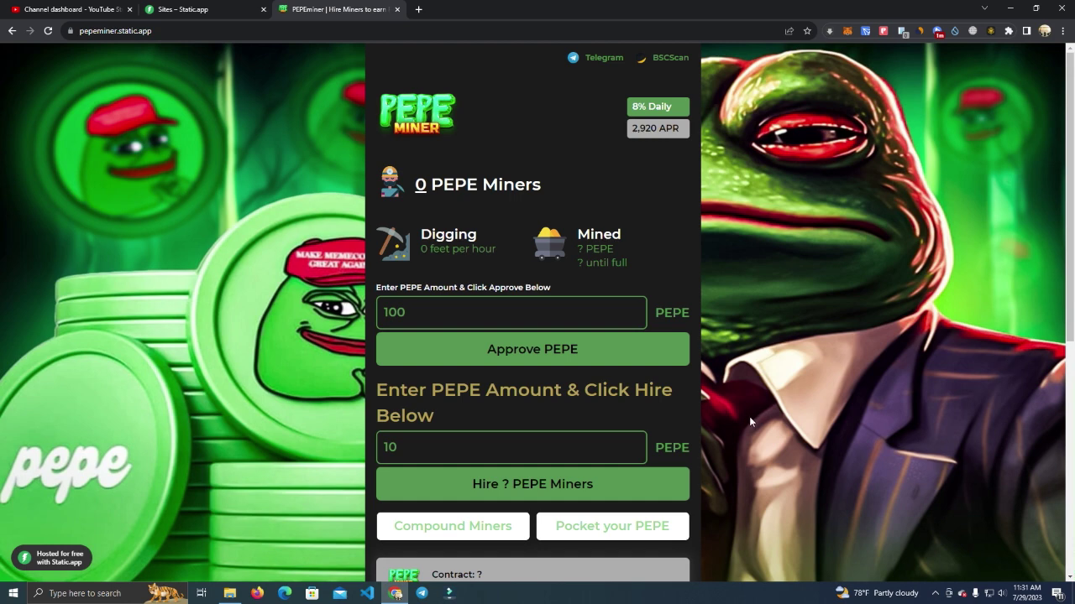
{"action": "scroll", "coordinate": [504, 289], "scroll_direction": "down", "scroll_amount": 2}
{"action": "scroll", "coordinate": [733, 395], "scroll_direction": "up", "scroll_amount": 1}
{"action": "scroll", "coordinate": [734, 395], "scroll_direction": "up", "scroll_amount": 1}
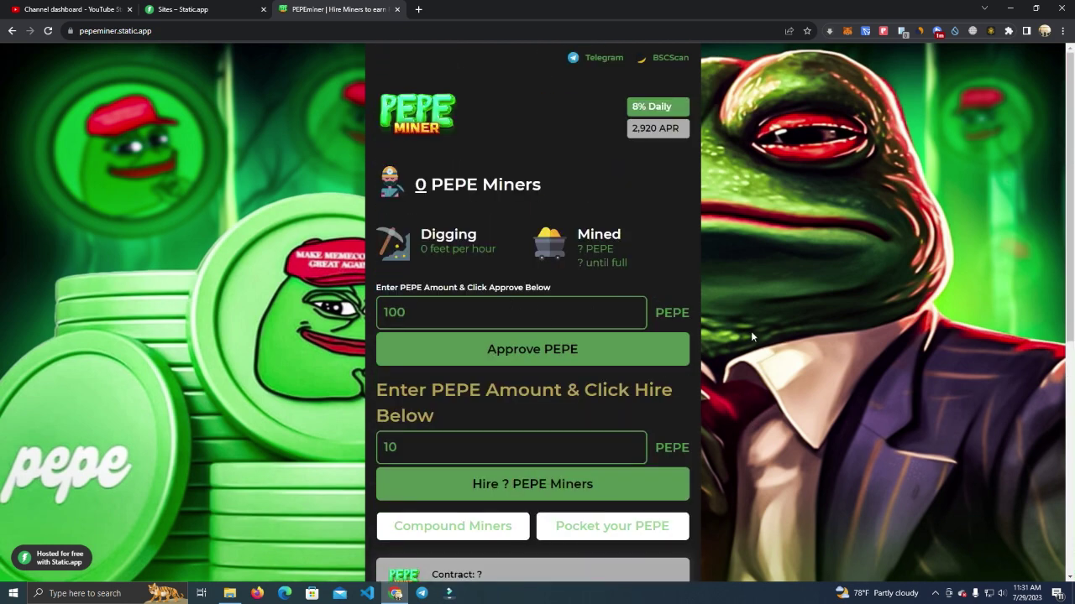